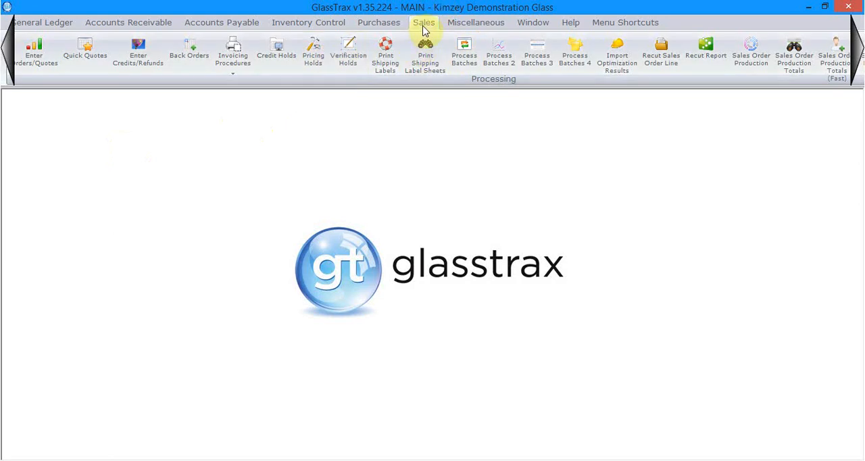
# - Open the Scheduled Deliveries 3 report from the sales order lists and display its orders
pyautogui.click(238, 70)
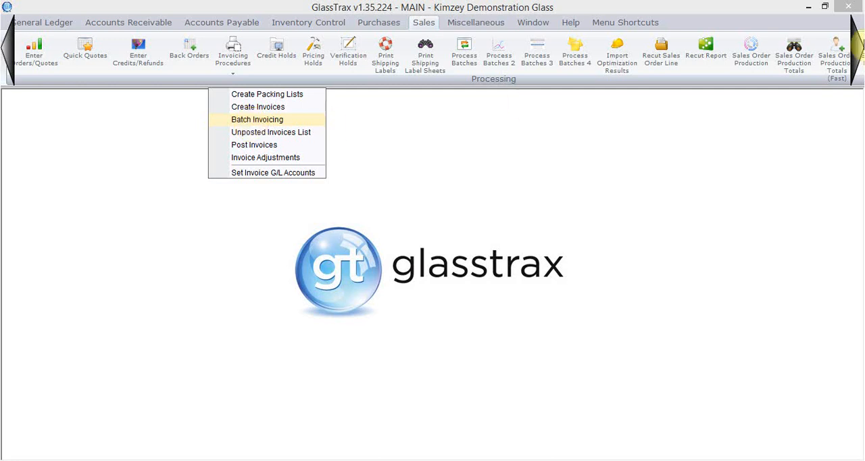
pyautogui.click(861, 42)
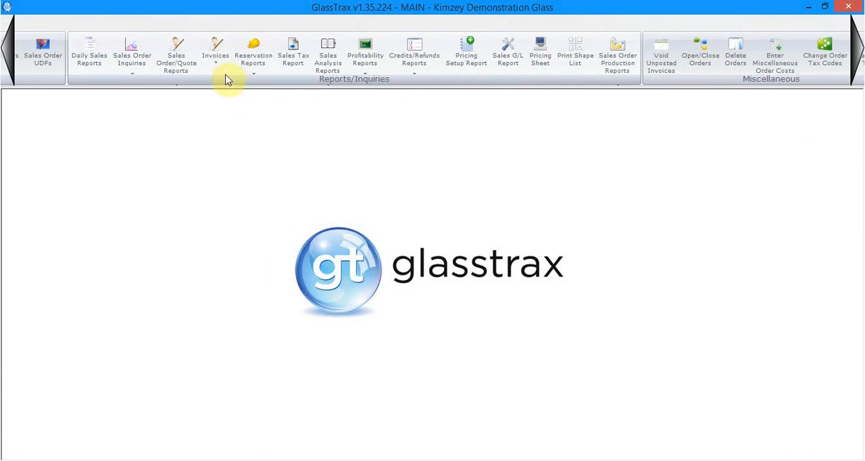
pyautogui.click(180, 68)
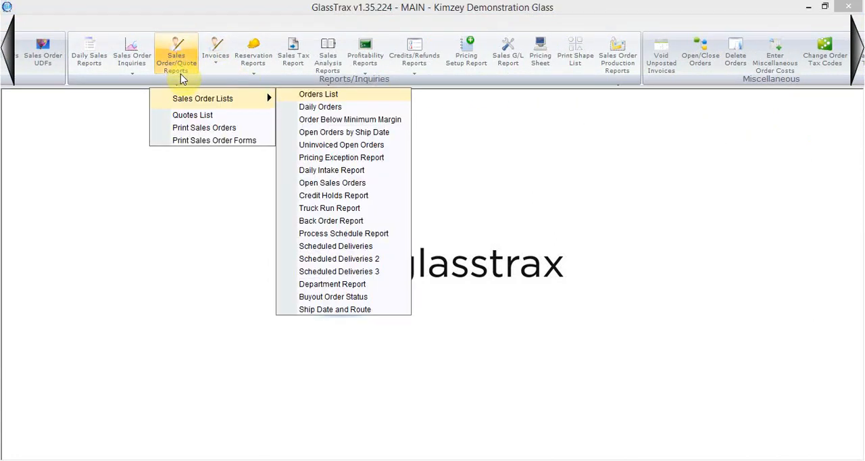
pyautogui.click(331, 273)
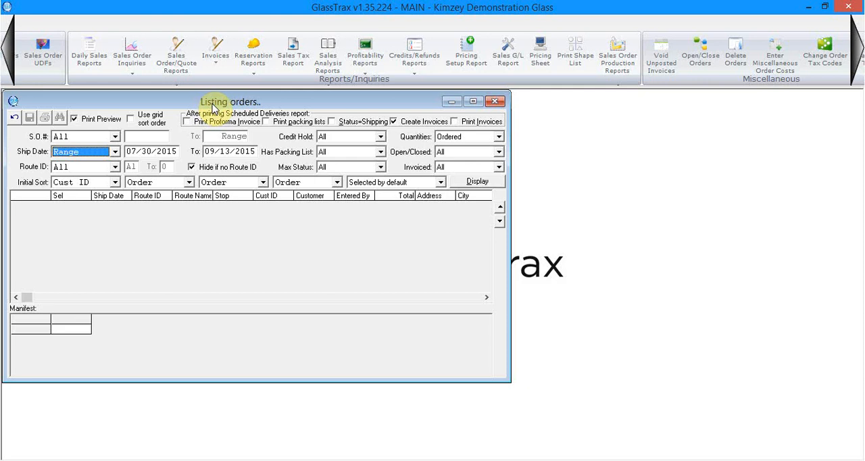
pyautogui.moveTo(206, 103); pyautogui.dragTo(348, 124)
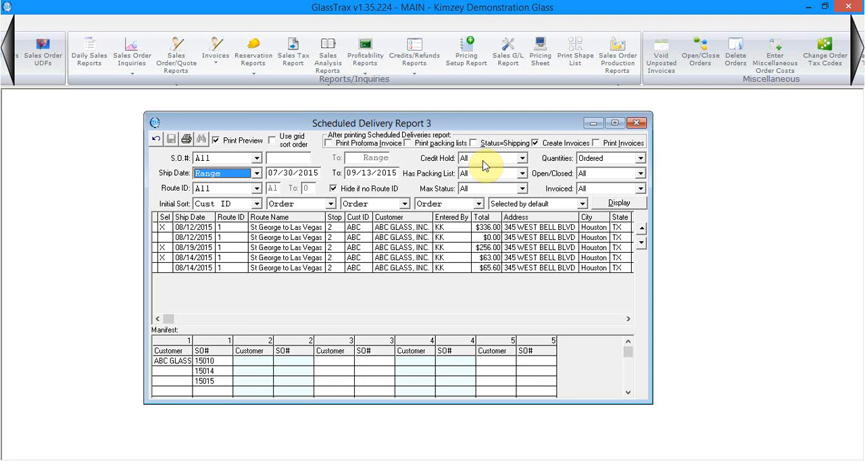
# - Deselect the $63.00, $256.00 and $336.00 orders in the delivery list and select only the $65.60 order shipping 08/14/2015
pyautogui.click(180, 260)
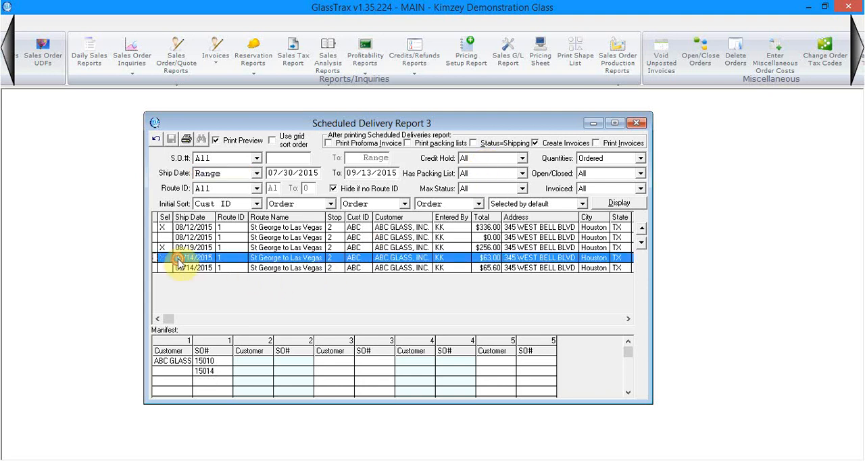
pyautogui.click(171, 248)
pyautogui.click(167, 256)
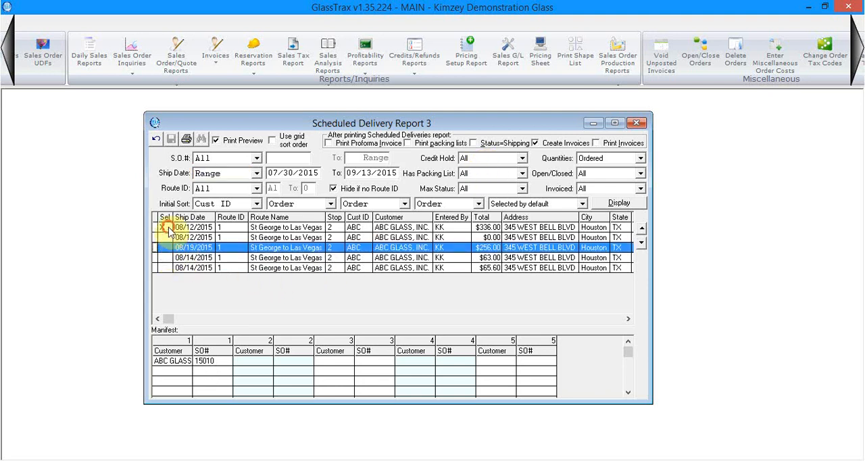
pyautogui.click(167, 228)
pyautogui.click(204, 268)
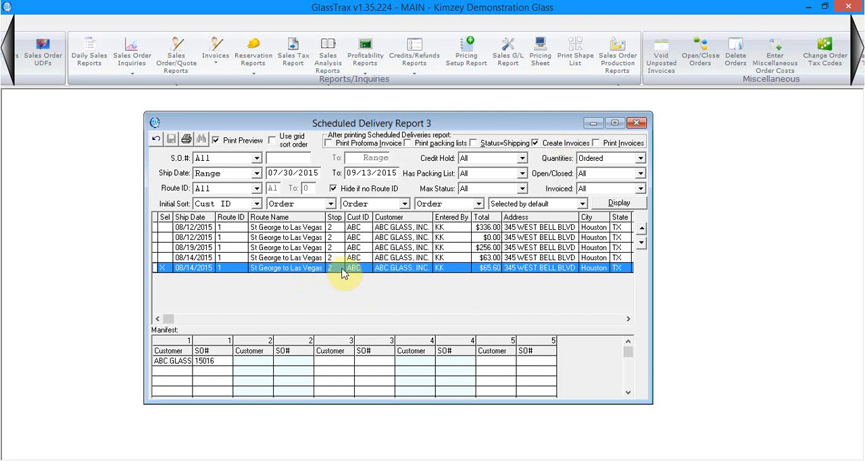
pyautogui.click(7, 50)
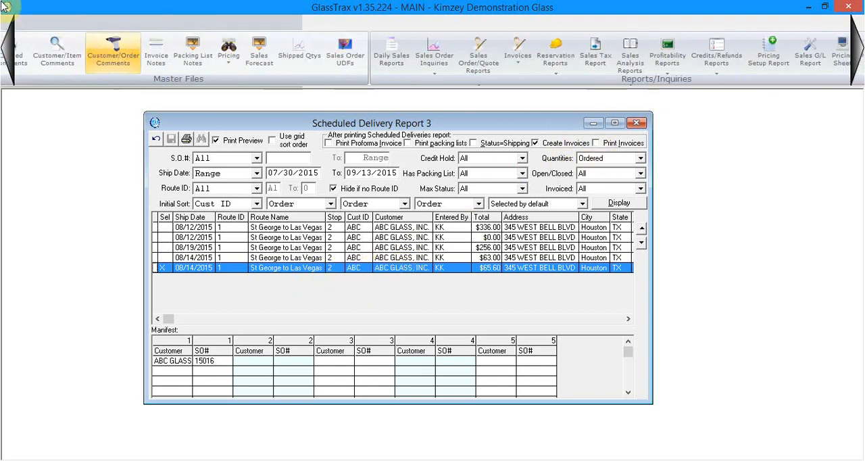
pyautogui.click(6, 47)
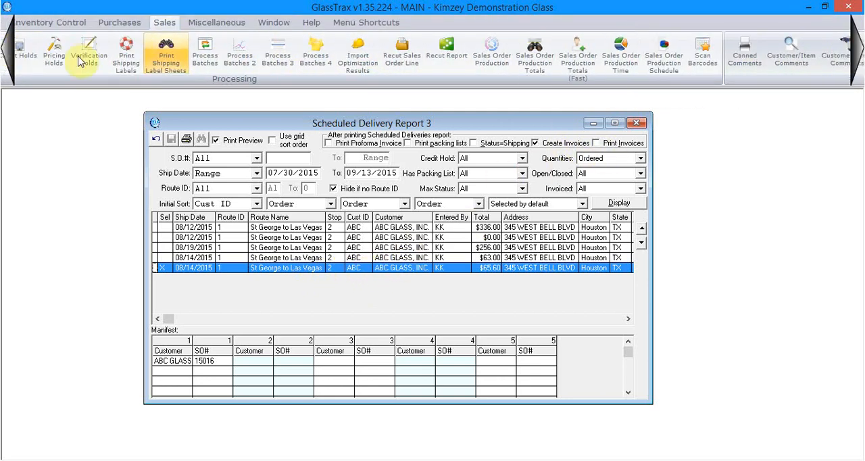
pyautogui.click(230, 63)
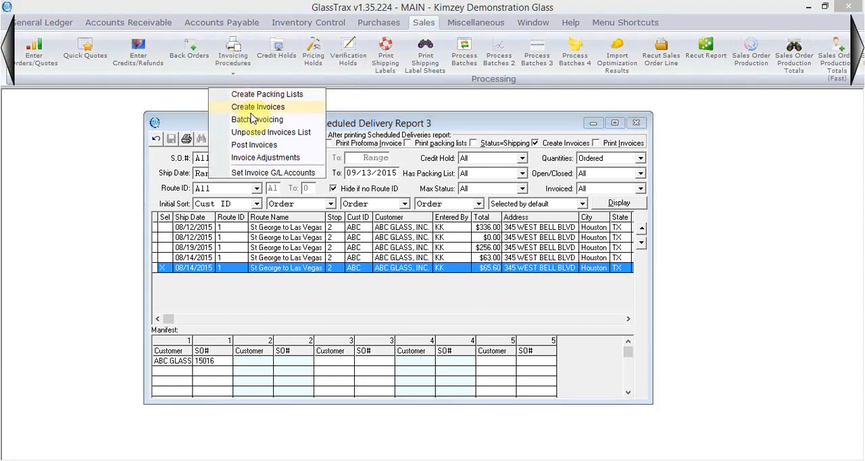
pyautogui.press('Return')
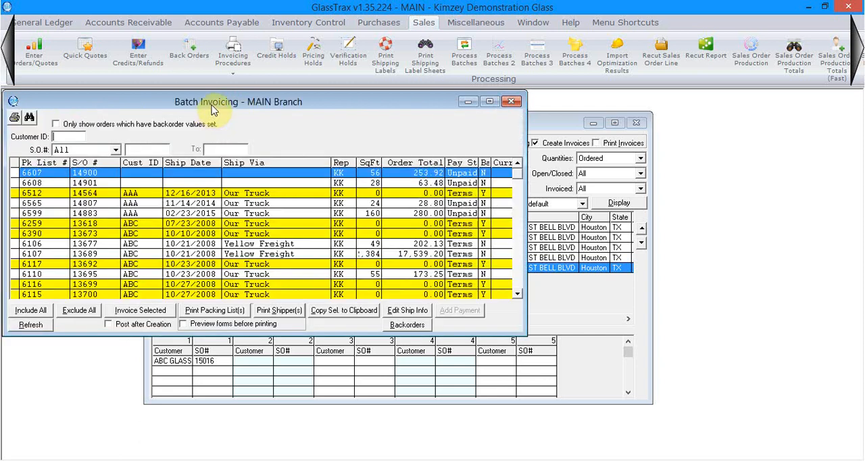
pyautogui.moveTo(239, 106); pyautogui.dragTo(282, 104)
pyautogui.click(158, 147)
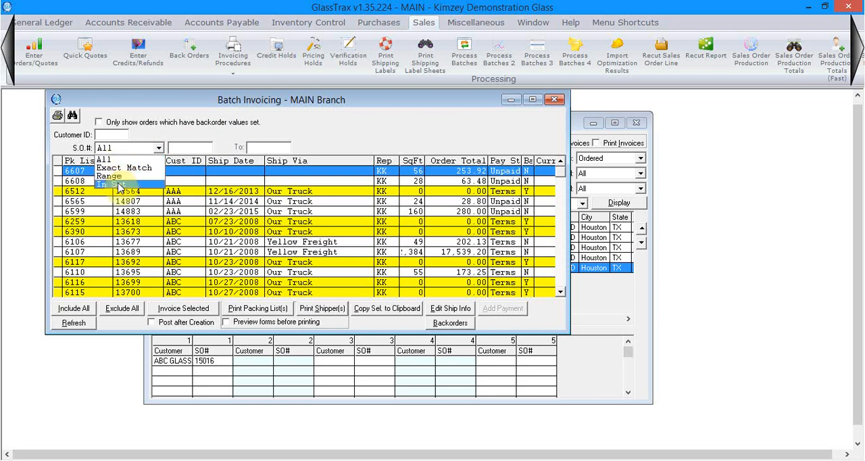
pyautogui.click(112, 184)
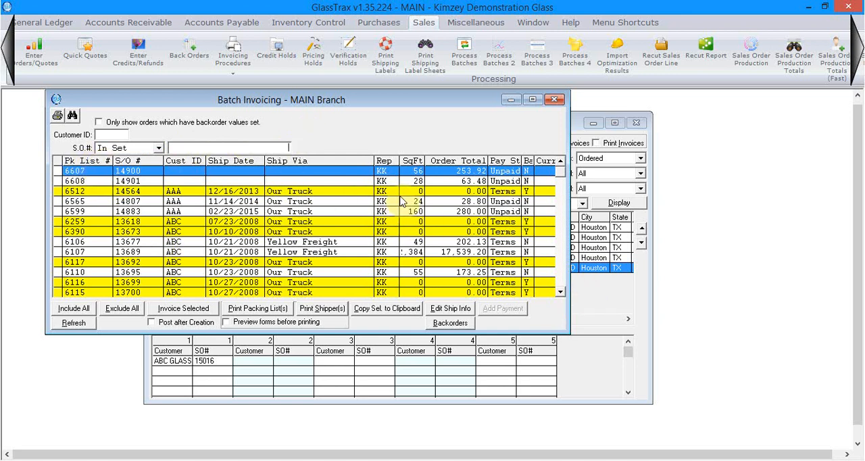
pyautogui.click(561, 292)
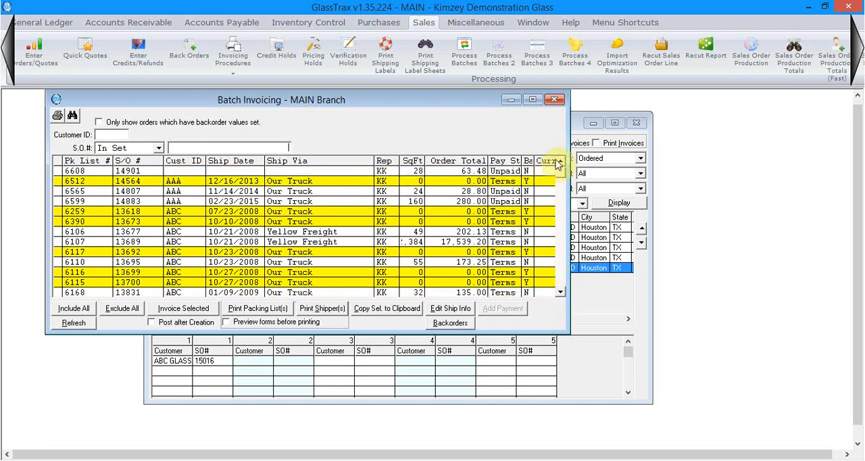
pyautogui.click(560, 287)
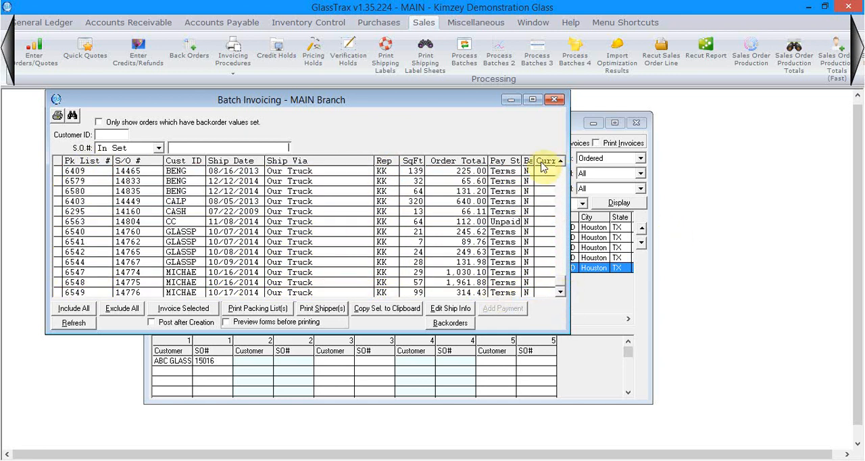
pyautogui.click(554, 100)
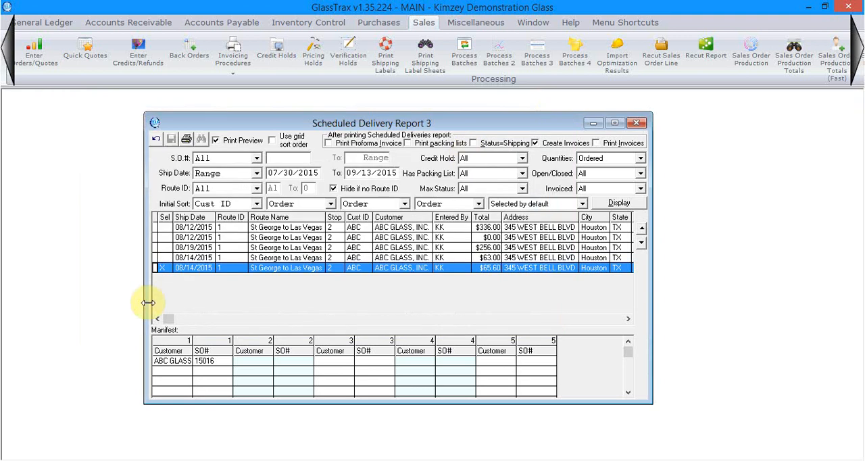
# - Open Batch Invoicing and filter it by Exact Match to the sales order number selected in the delivery report
pyautogui.click(232, 57)
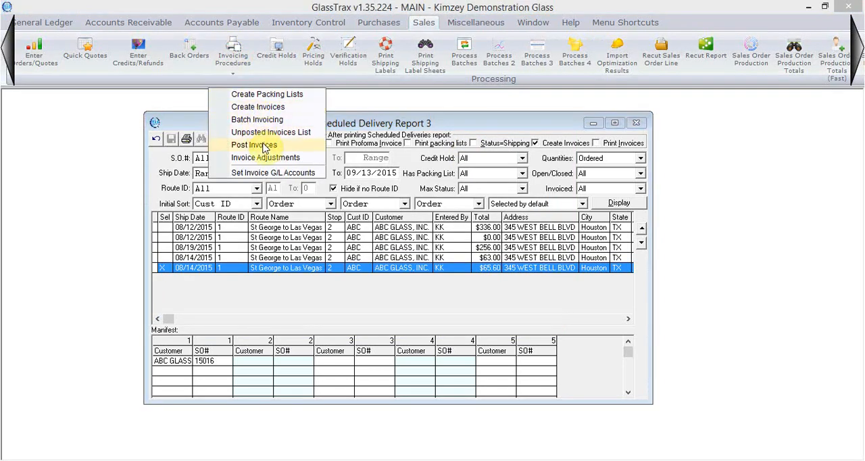
pyautogui.click(260, 119)
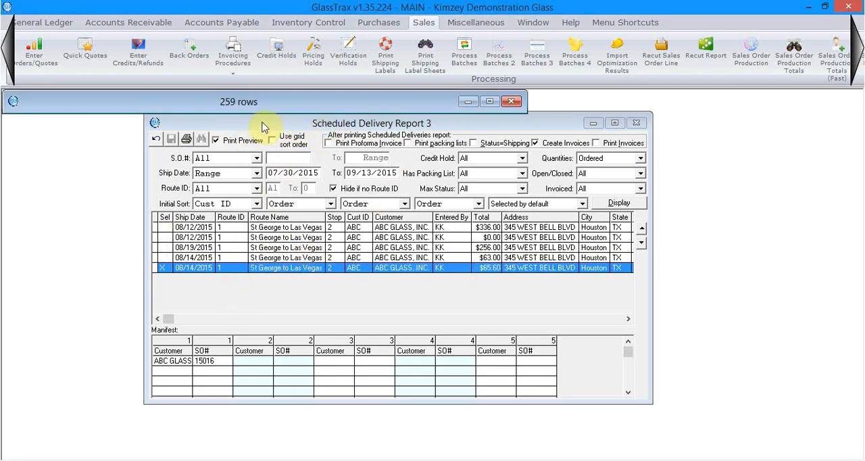
pyautogui.click(115, 150)
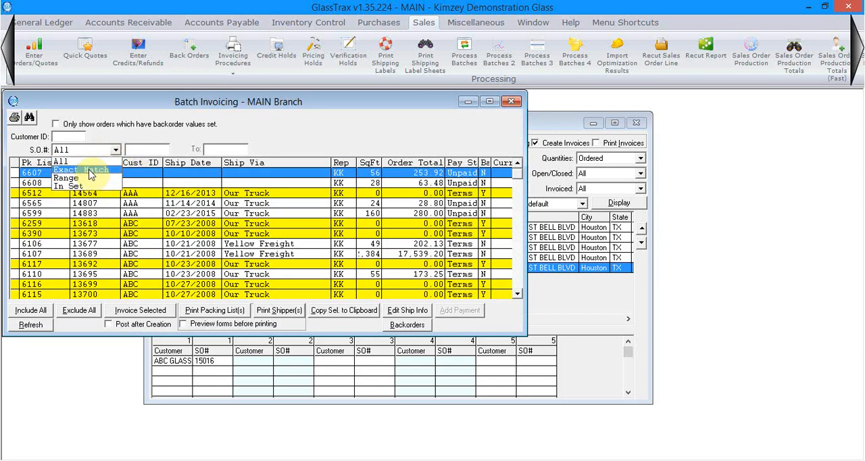
pyautogui.click(85, 172)
pyautogui.click(162, 149)
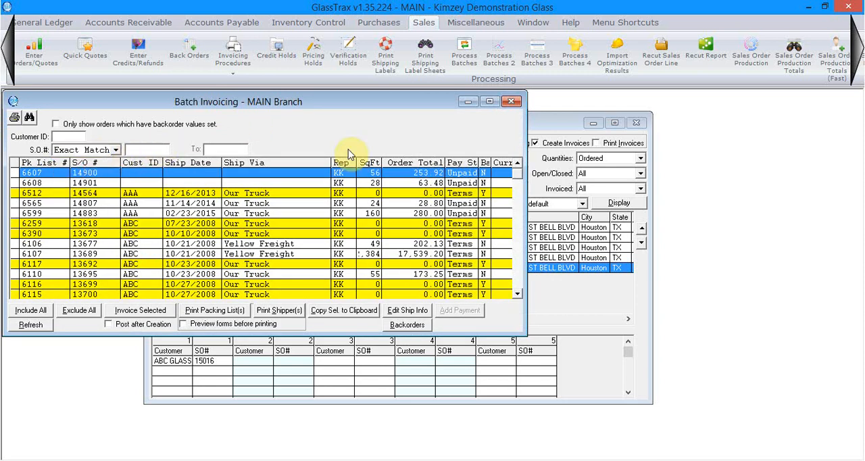
pyautogui.write('15016')
pyautogui.click(164, 183)
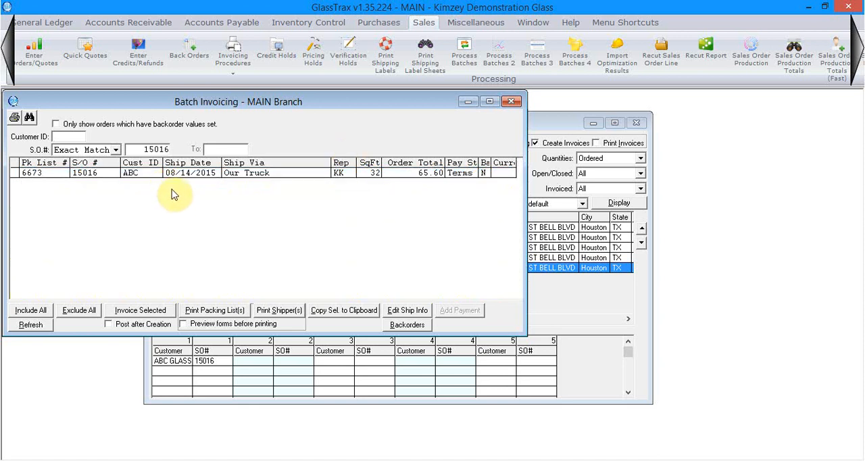
# - Mark the filtered packing list for inclusion and create its invoice, accepting the proposed invoice date
pyautogui.click(205, 174)
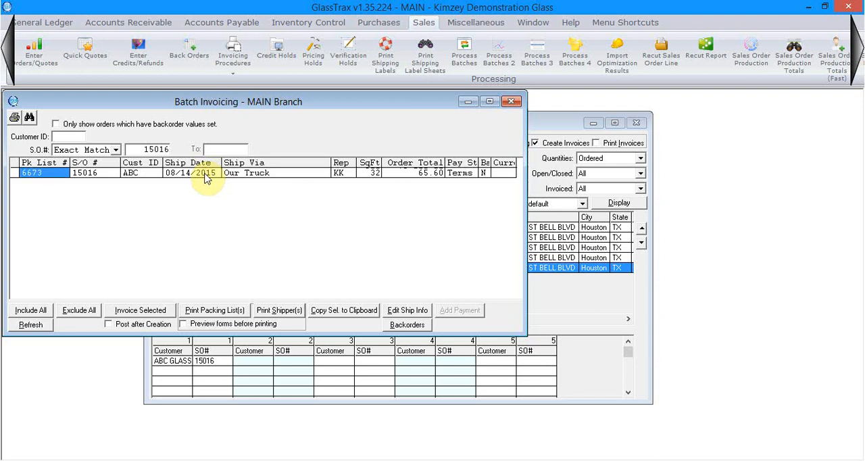
pyautogui.click(27, 175)
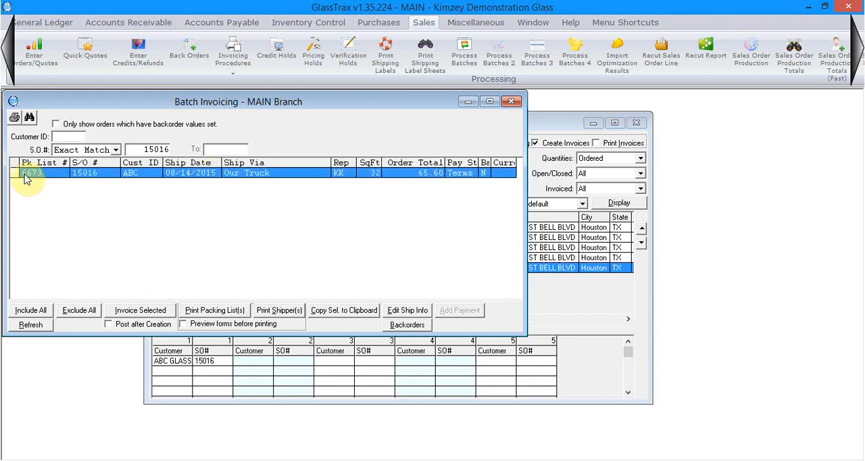
pyautogui.doubleClick(28, 175)
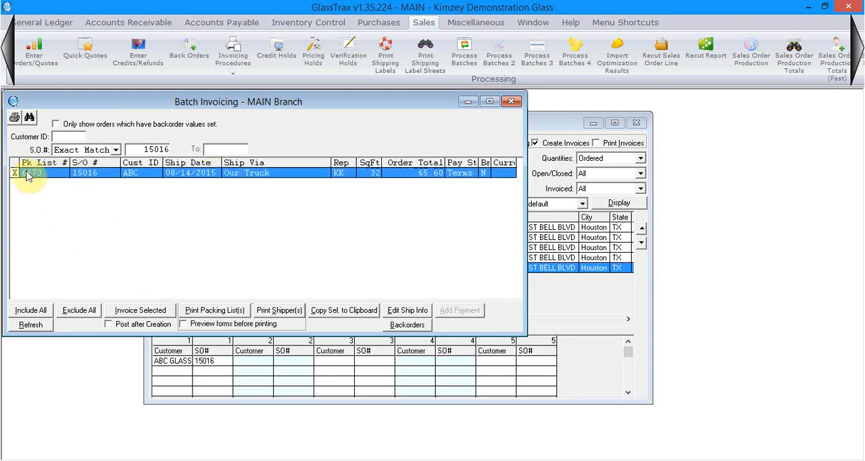
pyautogui.click(143, 311)
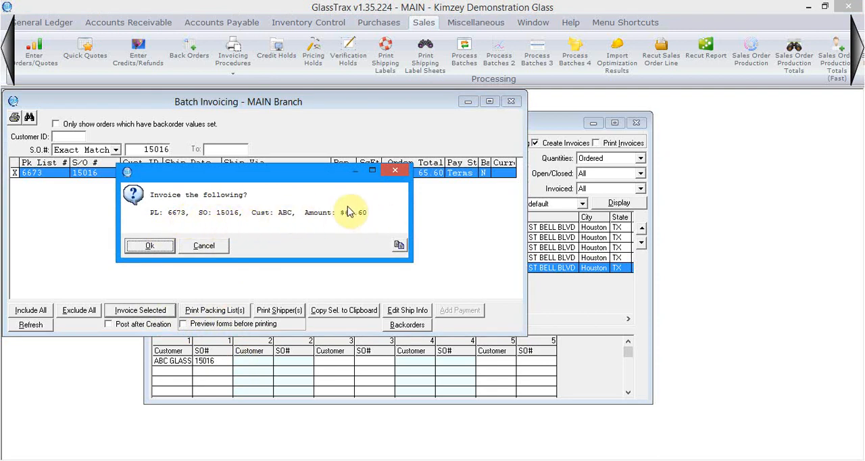
pyautogui.click(149, 245)
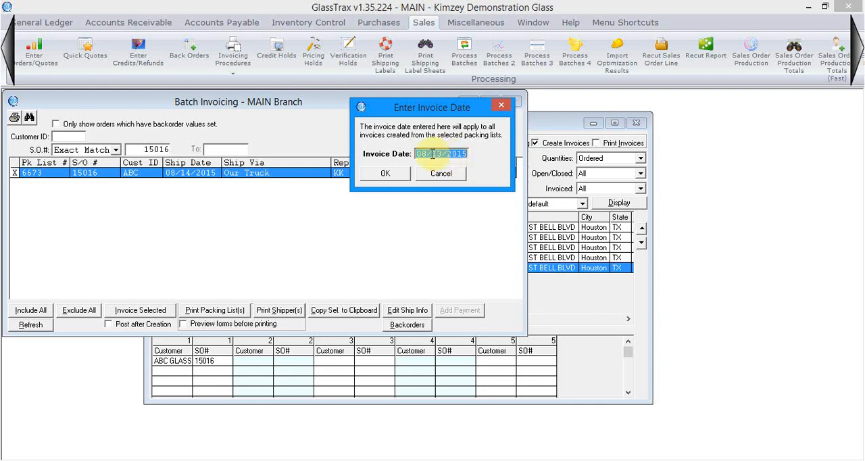
pyautogui.click(384, 173)
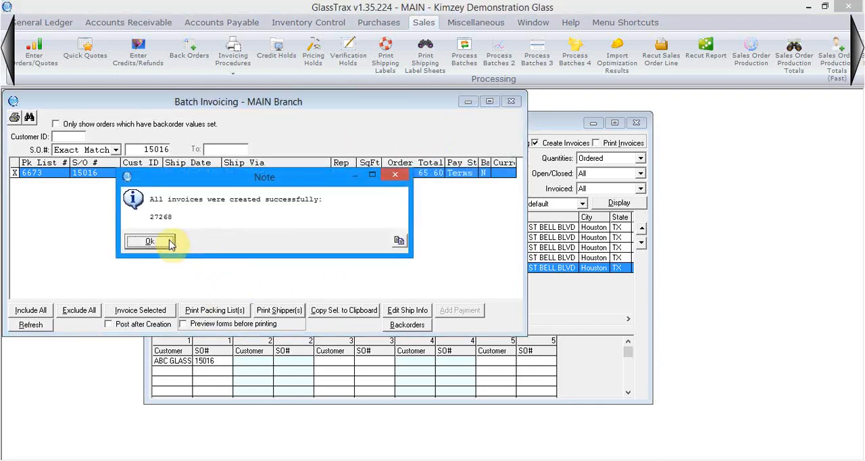
pyautogui.click(153, 243)
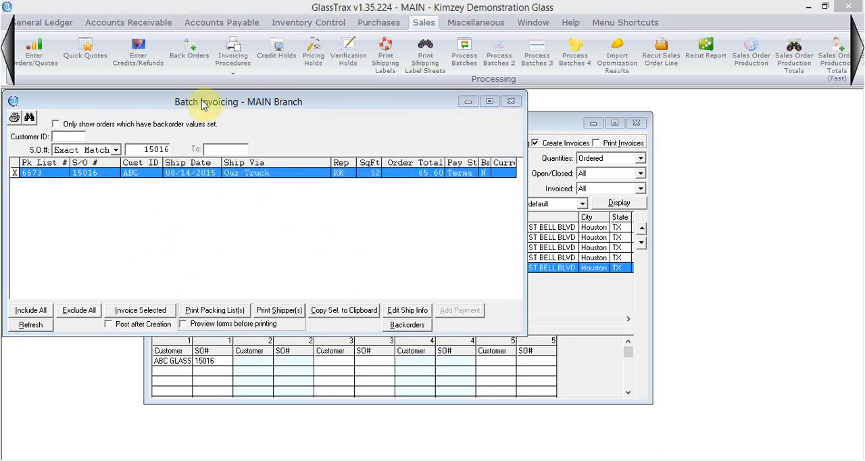
pyautogui.click(466, 206)
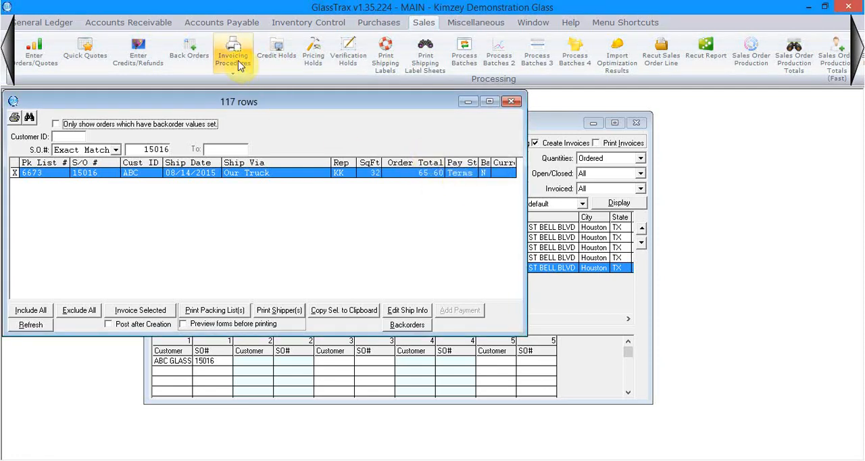
# - Open Post Invoices and list all invoices awaiting posting
pyautogui.click(238, 66)
pyautogui.click(257, 144)
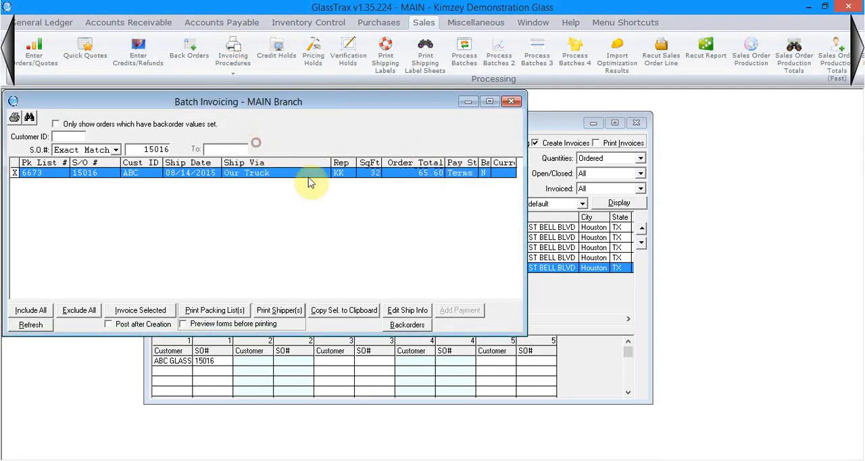
pyautogui.click(231, 65)
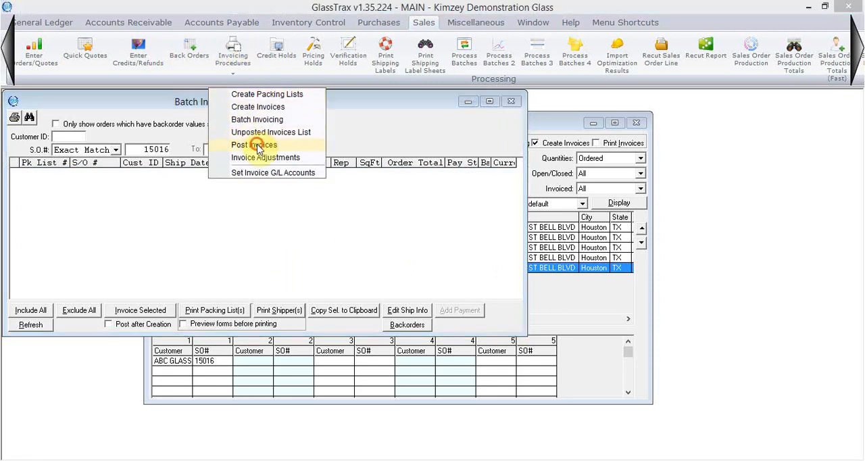
pyautogui.click(254, 144)
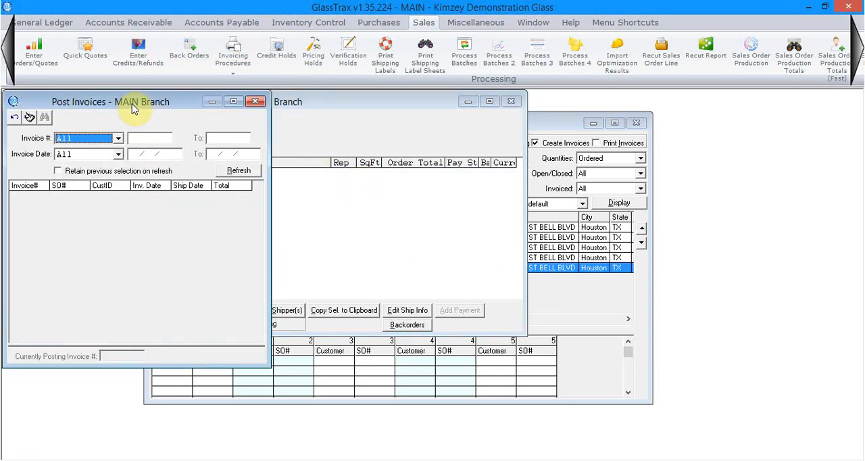
pyautogui.click(233, 173)
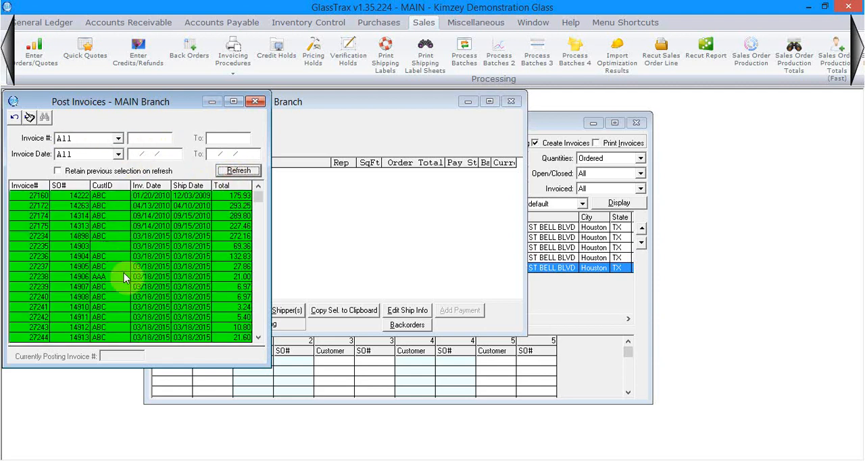
# - Filter the invoices to post by Exact Match to invoice number 27268 and refresh the list
pyautogui.click(118, 139)
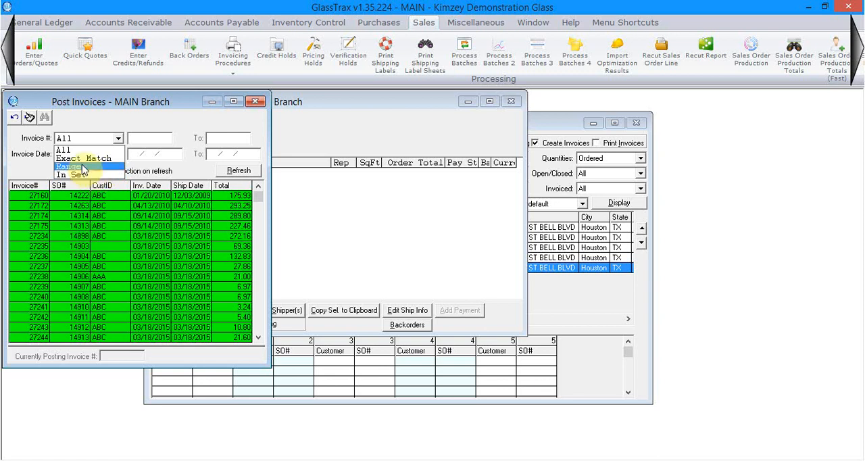
pyautogui.click(77, 157)
pyautogui.click(150, 141)
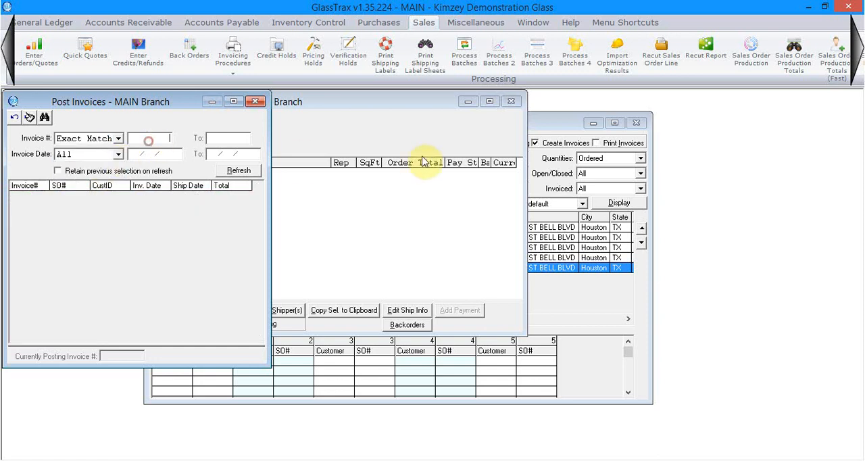
pyautogui.write('27268')
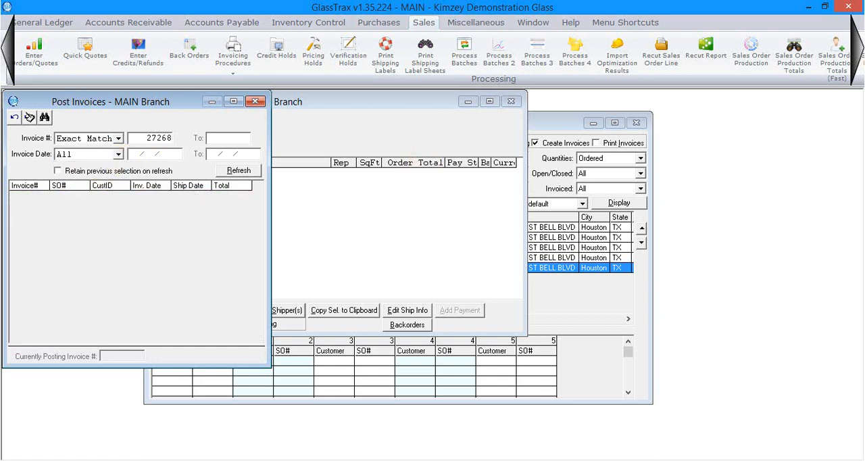
pyautogui.click(240, 171)
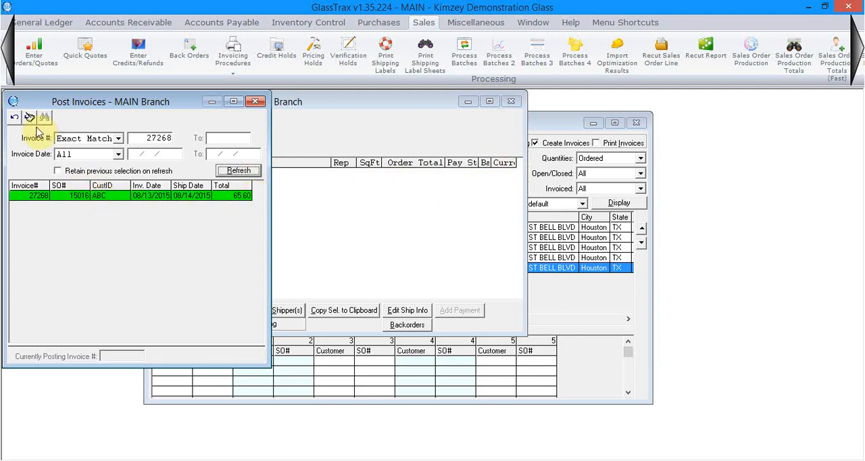
# - Post the filtered invoice without printing the invoice G/L report, and close the posting, Batch Invoicing and delivery report windows
pyautogui.click(30, 120)
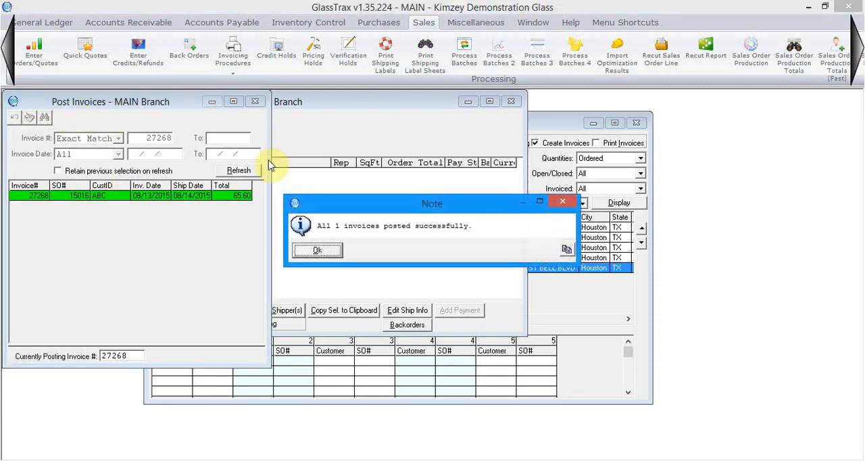
pyautogui.click(323, 253)
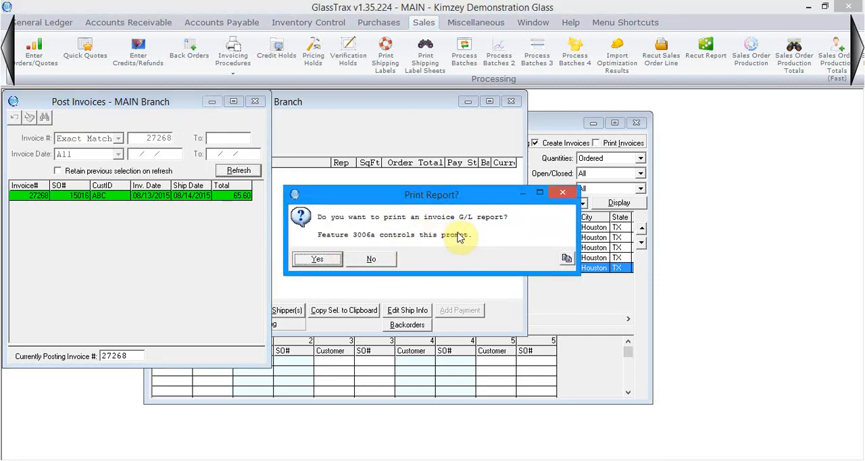
pyautogui.click(369, 256)
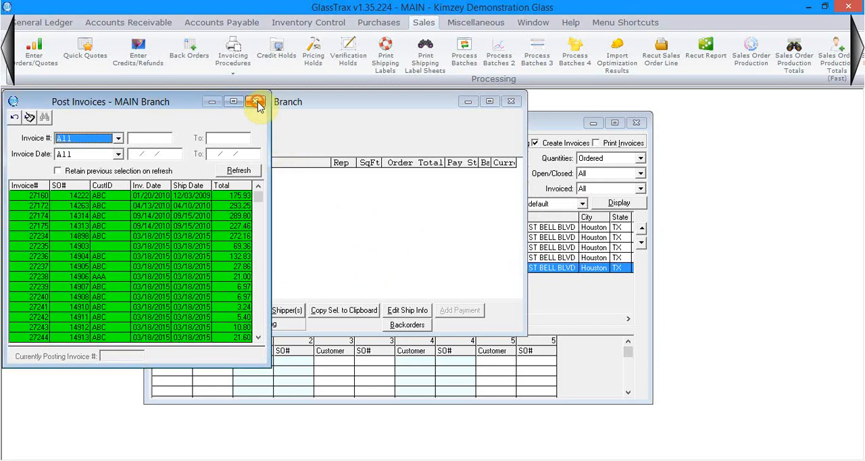
pyautogui.click(396, 247)
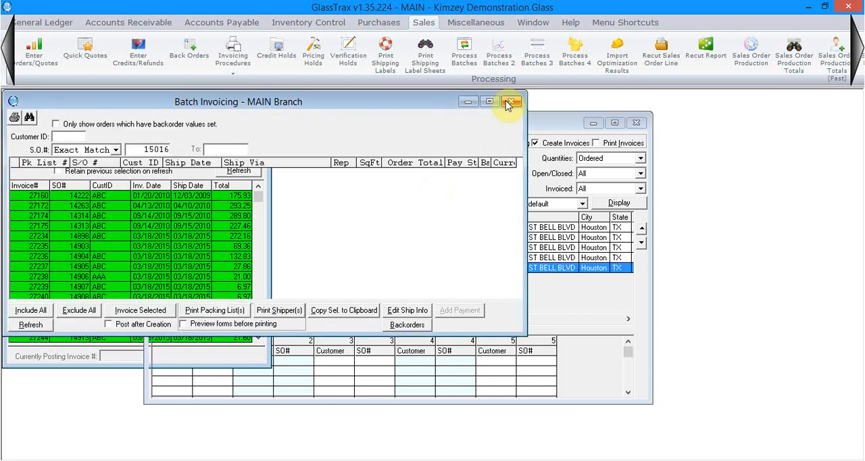
pyautogui.click(638, 122)
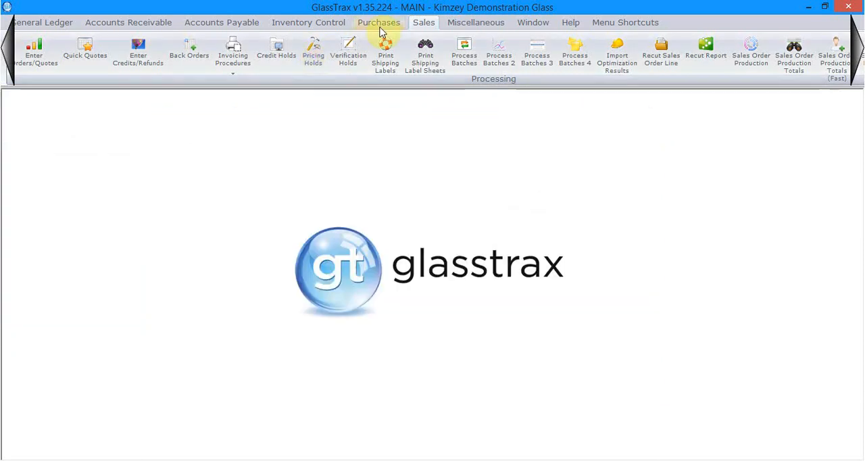
# - Examine the posted invoice in the customer activity of ABC GLASS, INC. from its customer record, and close the activity view
pyautogui.click(134, 23)
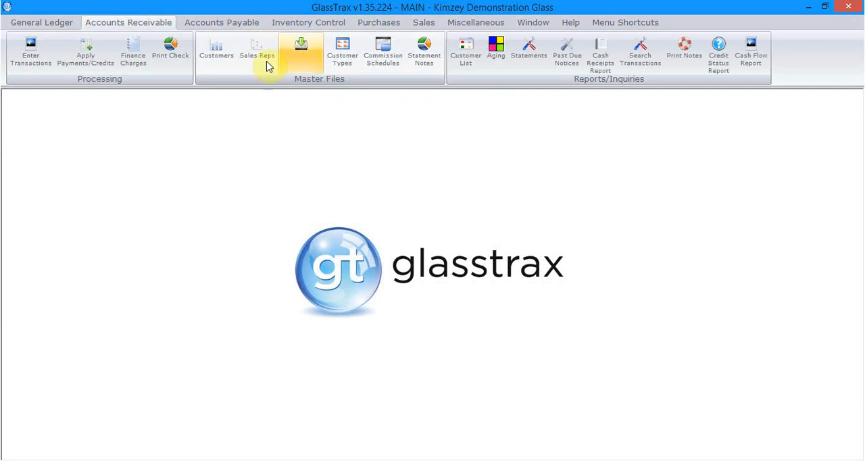
pyautogui.click(219, 54)
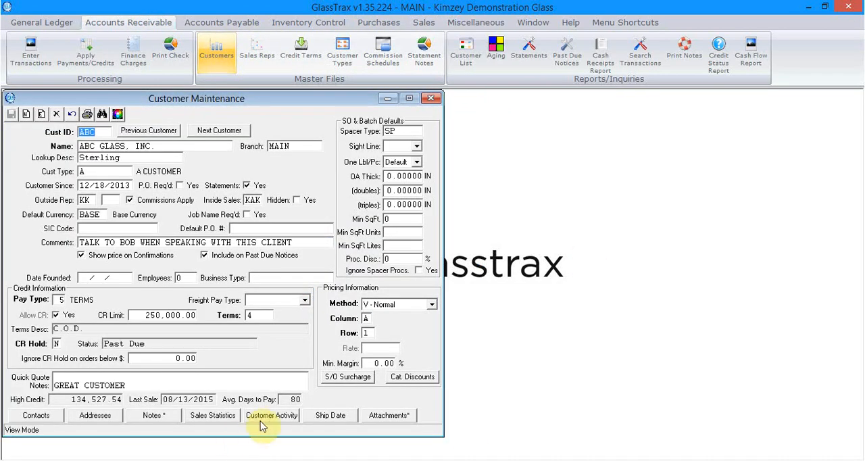
pyautogui.click(263, 419)
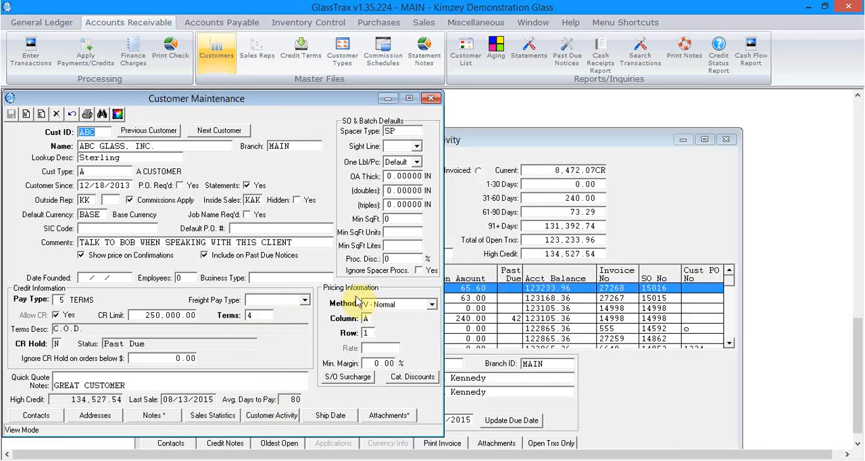
pyautogui.click(508, 170)
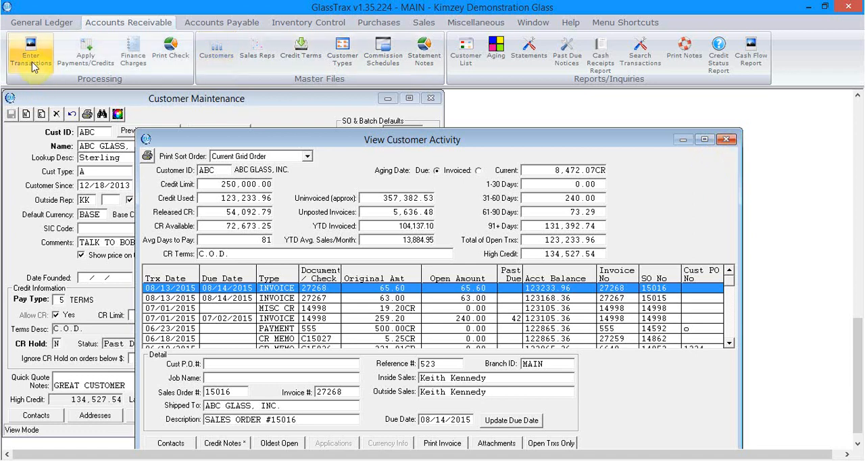
pyautogui.click(725, 139)
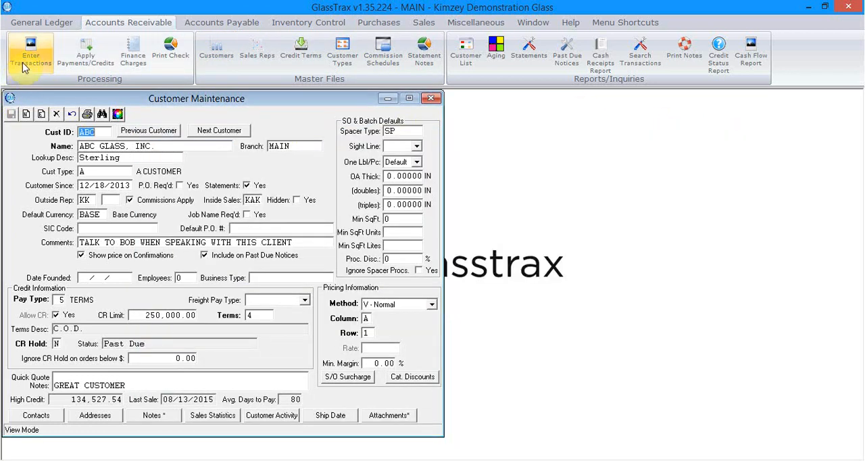
# - Start a new A/R transaction entry in the BASE currency for ABC GLASS, INC
pyautogui.click(26, 57)
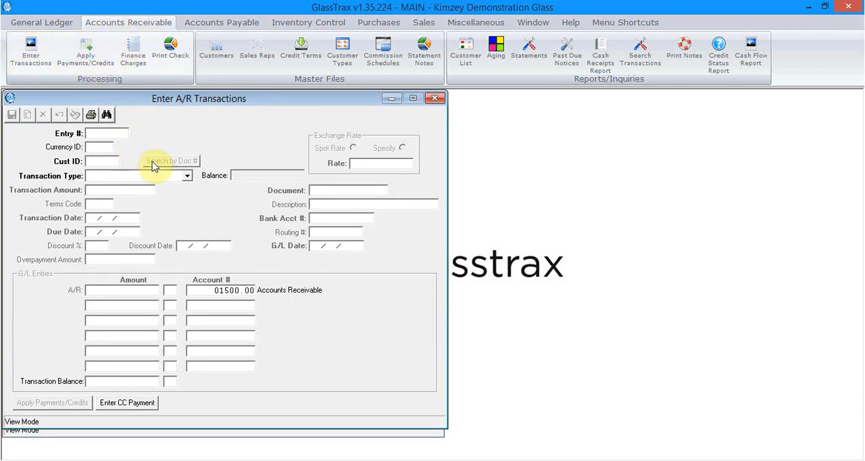
pyautogui.press('Tab')
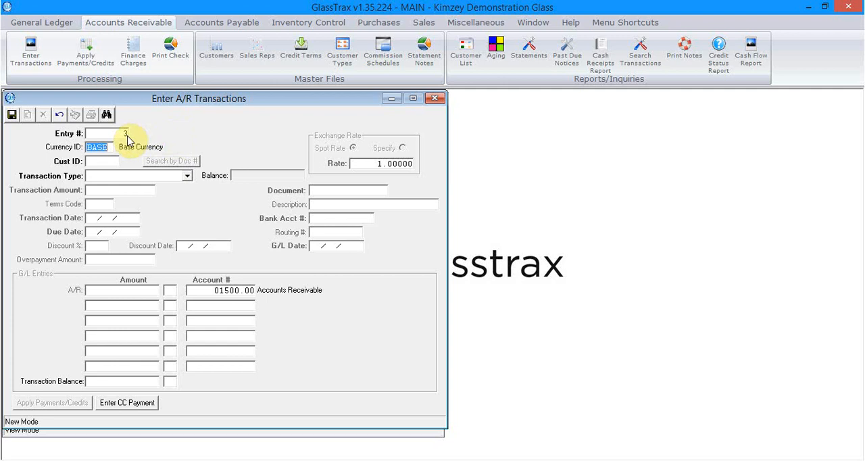
pyautogui.press('Tab')
pyautogui.write('ABC')
pyautogui.press('Tab')
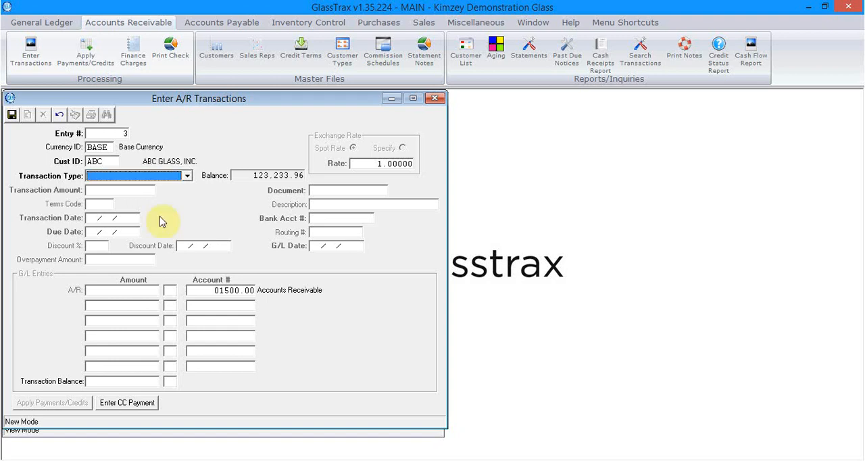
# - Set the transaction type to Payment on Account and the transaction amount to 65.60
pyautogui.click(187, 177)
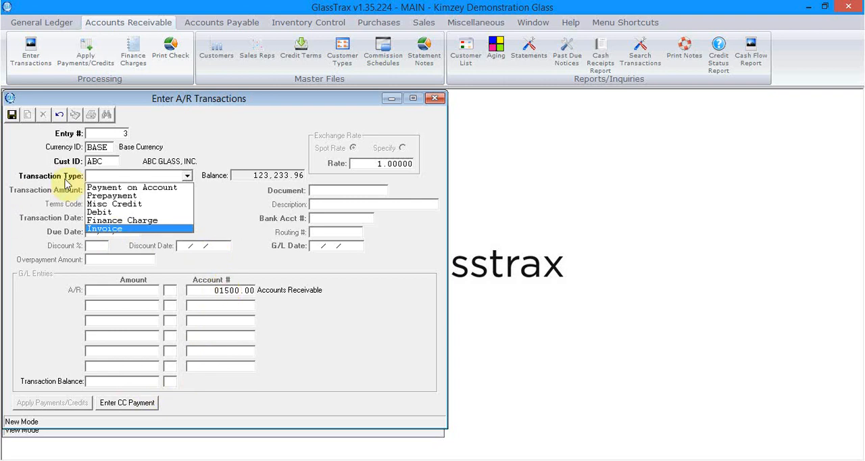
pyautogui.click(119, 190)
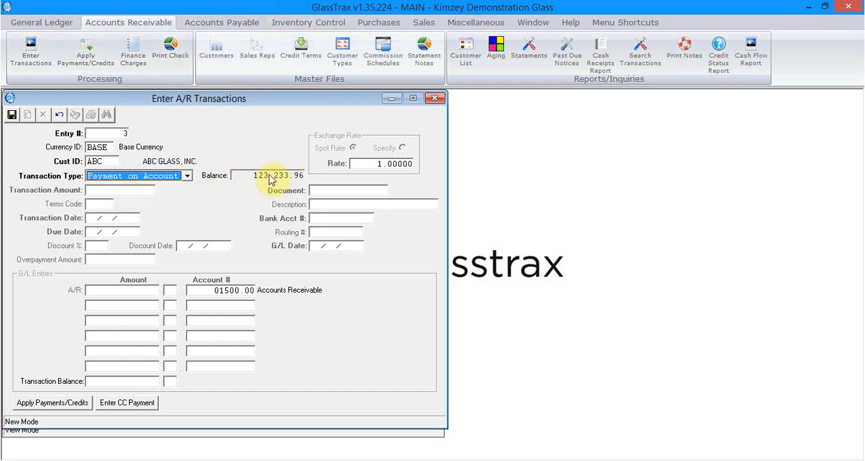
pyautogui.press('Tab')
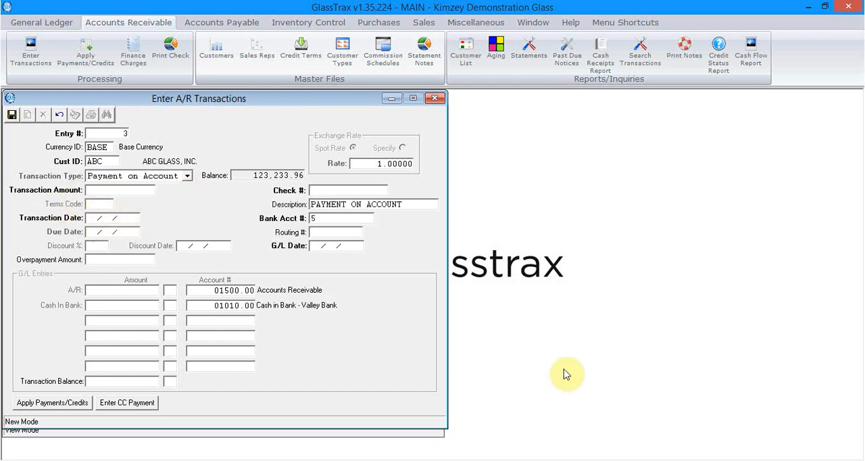
pyautogui.write('65.60')
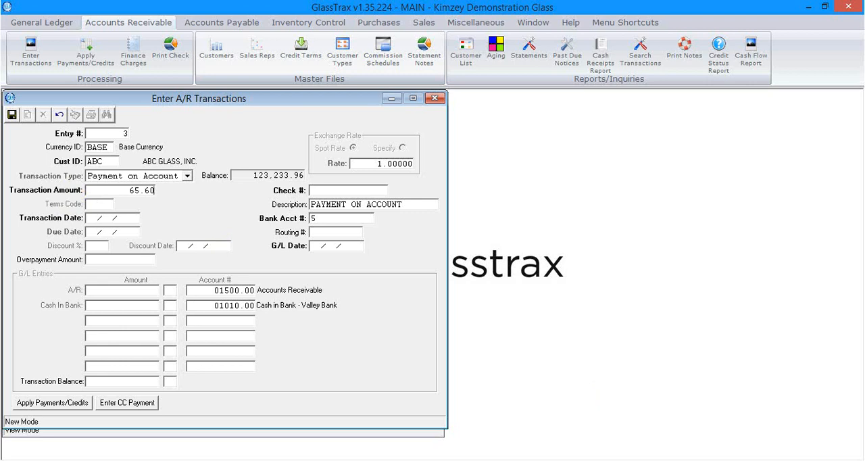
pyautogui.press('Tab')
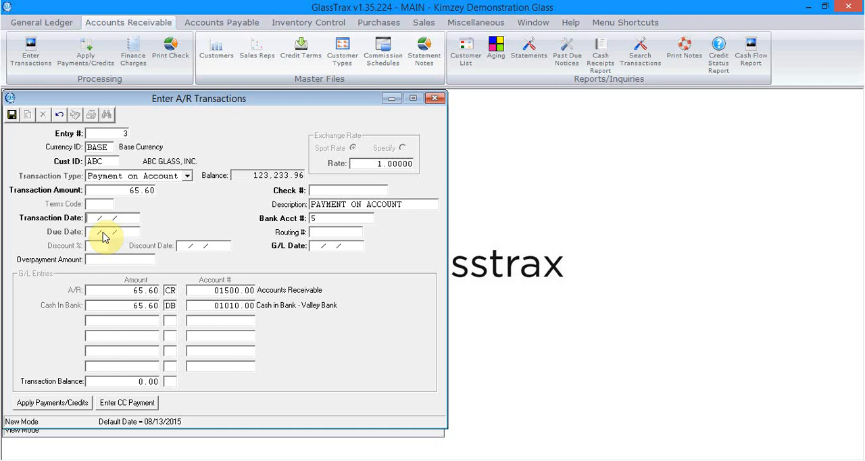
# - Accept the default transaction date 08/13/2015 and enter check number 555, keeping the proposed description and bank account
pyautogui.press('Return')
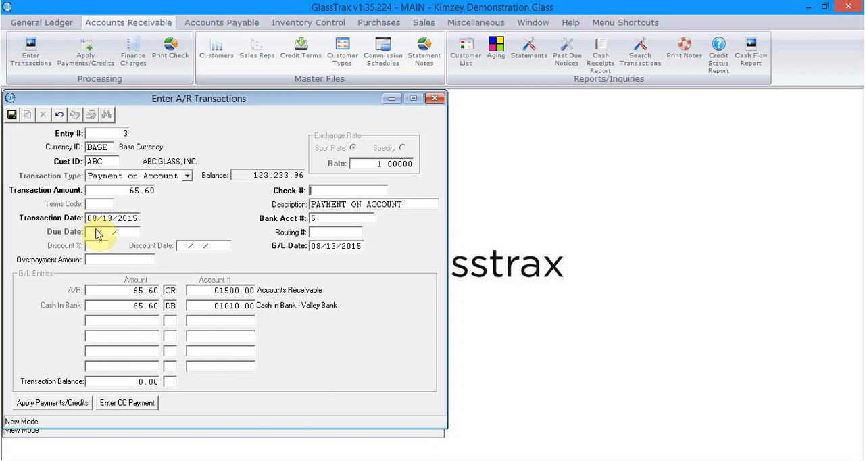
pyautogui.write('555')
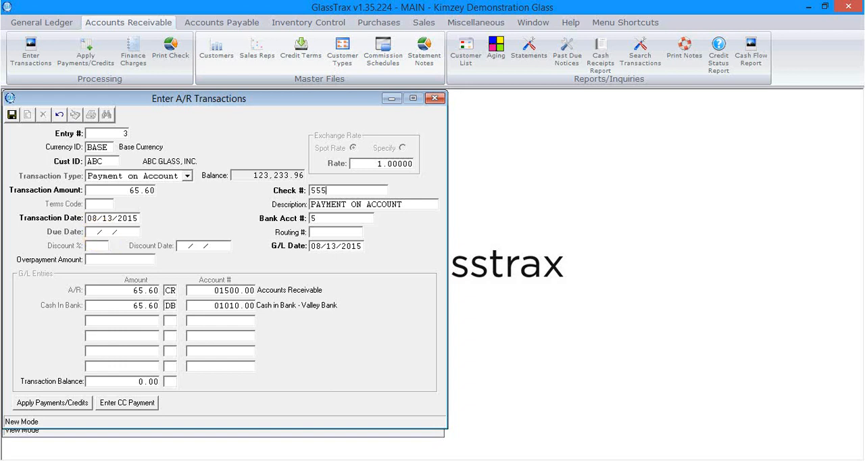
pyautogui.press('Tab')
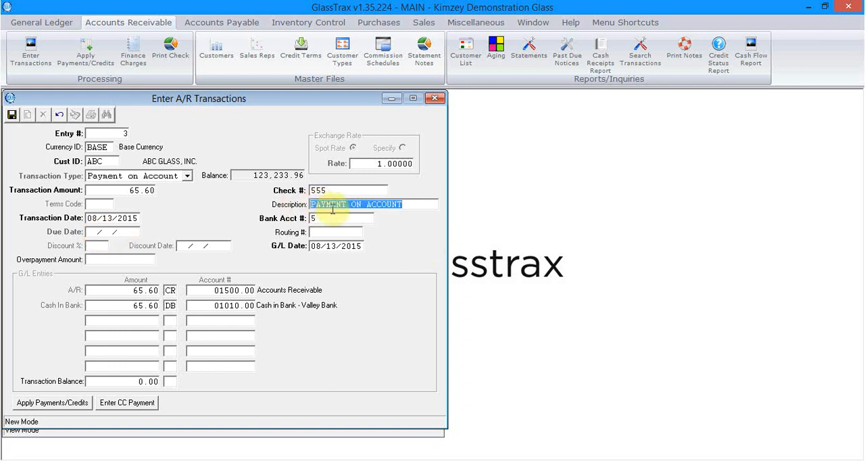
pyautogui.click(407, 206)
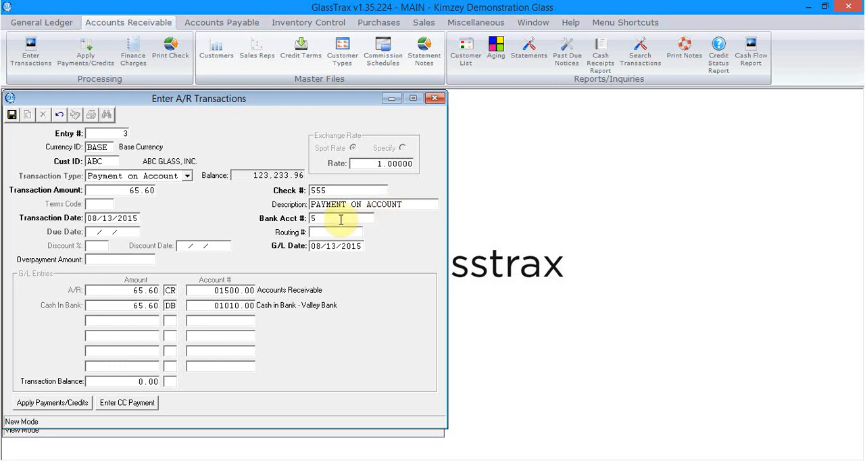
pyautogui.moveTo(338, 221); pyautogui.dragTo(306, 225)
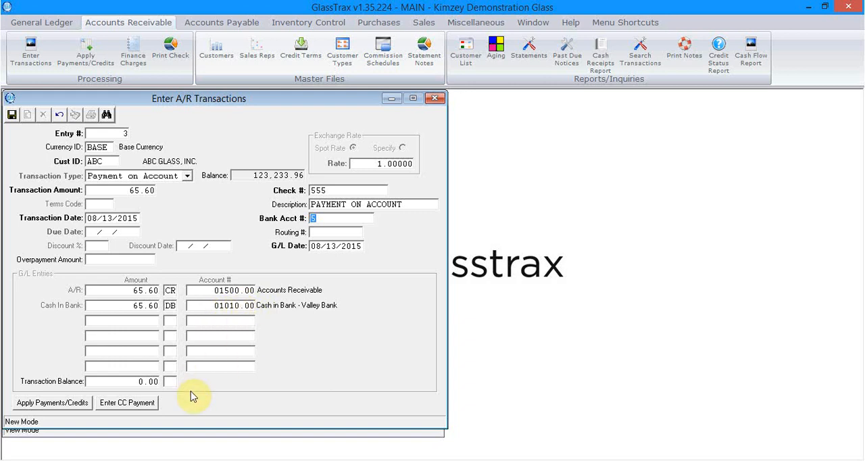
# - Open the application of the 65.60 payment and look through the customer's open invoices from oldest to newest
pyautogui.click(49, 406)
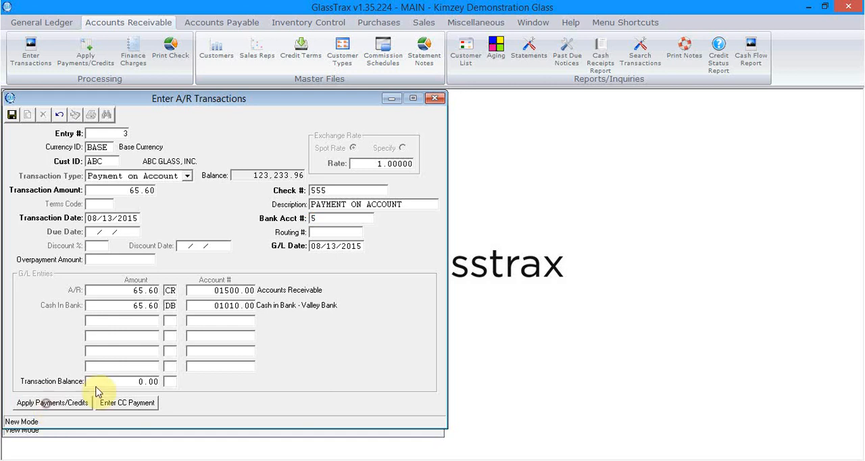
pyautogui.click(110, 278)
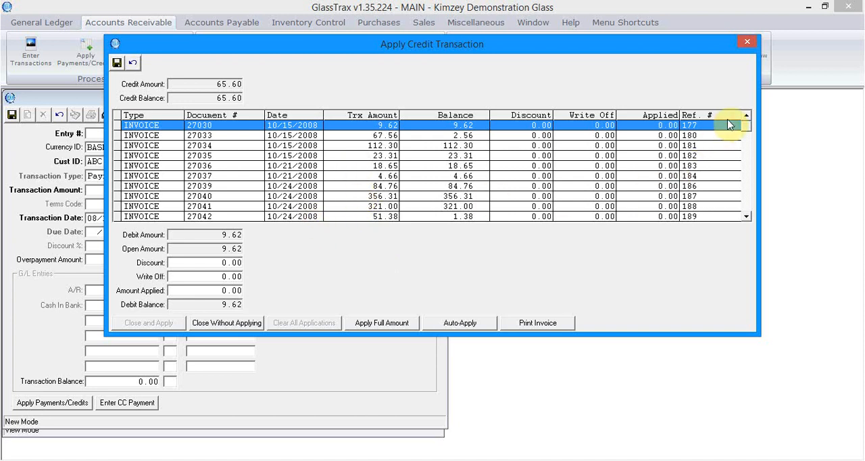
pyautogui.click(749, 214)
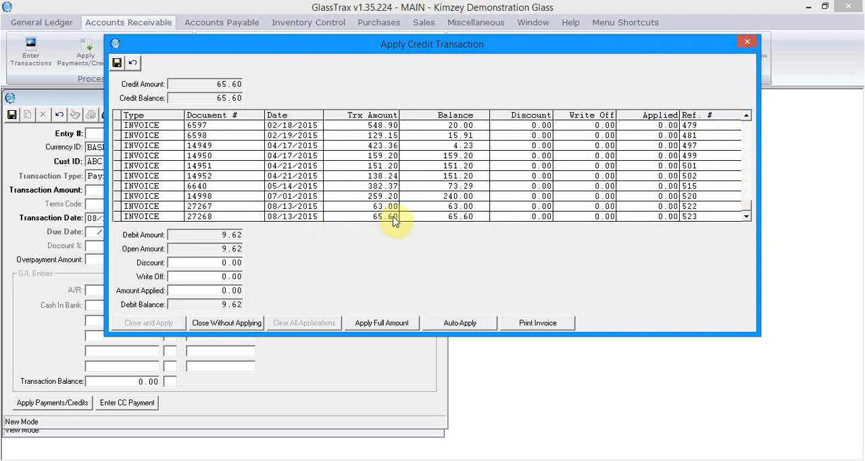
pyautogui.click(746, 204)
pyautogui.moveTo(745, 205); pyautogui.dragTo(745, 111)
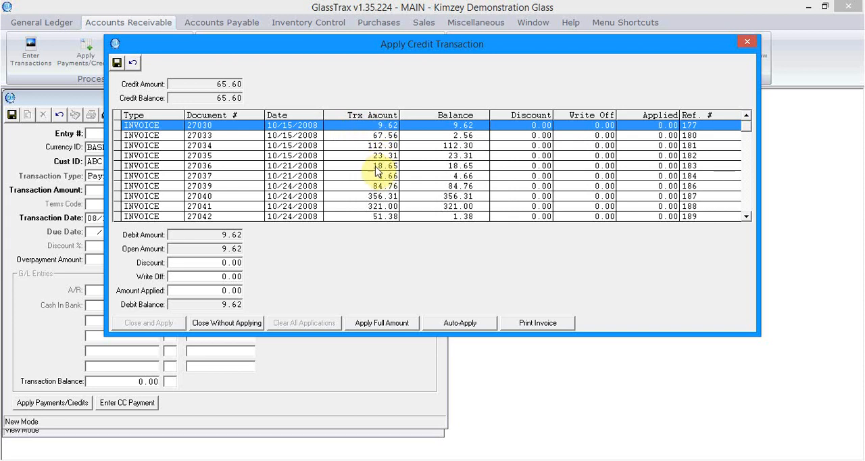
pyautogui.moveTo(272, 49); pyautogui.dragTo(383, 115)
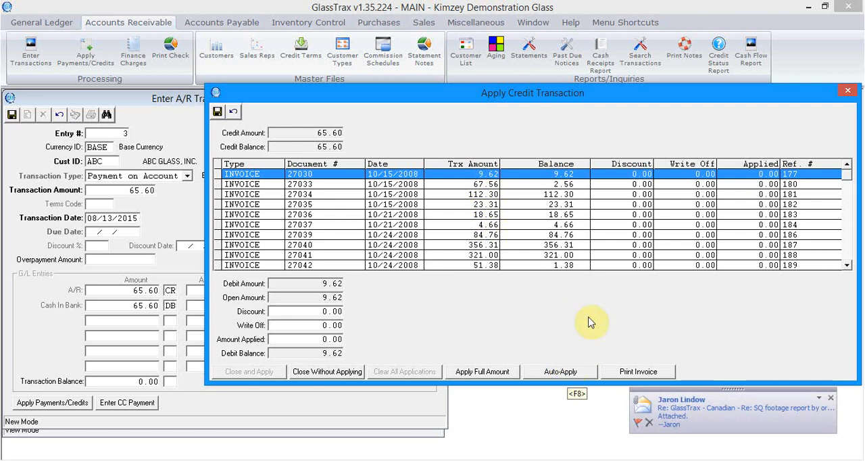
# - Apply the full 65.60 payment to the 65.60 invoice dated 08/13/2015, and close the credit application with it applied
pyautogui.moveTo(847, 178); pyautogui.dragTo(845, 266)
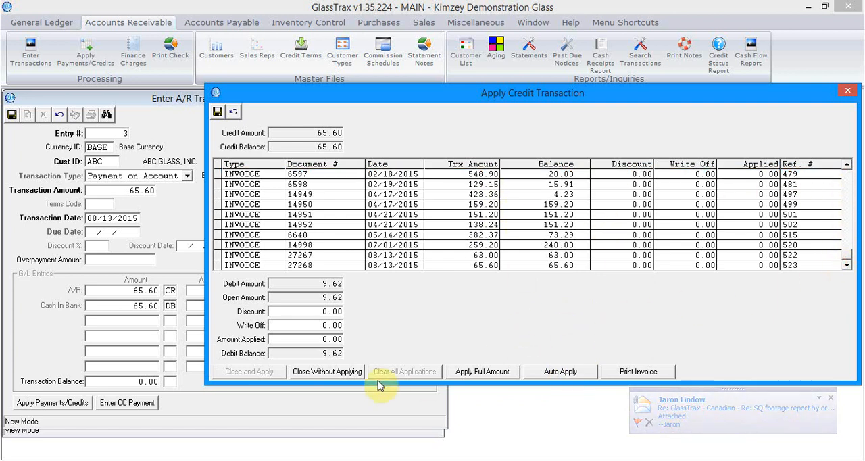
pyautogui.click(401, 269)
pyautogui.doubleClick(401, 269)
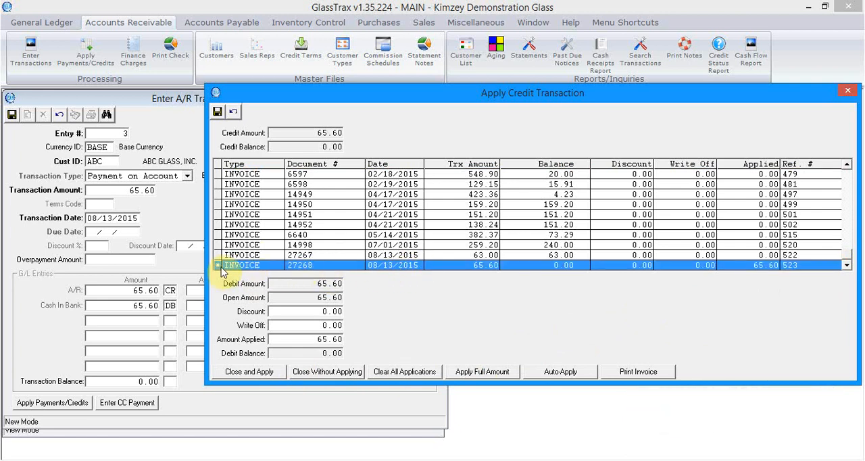
pyautogui.click(259, 372)
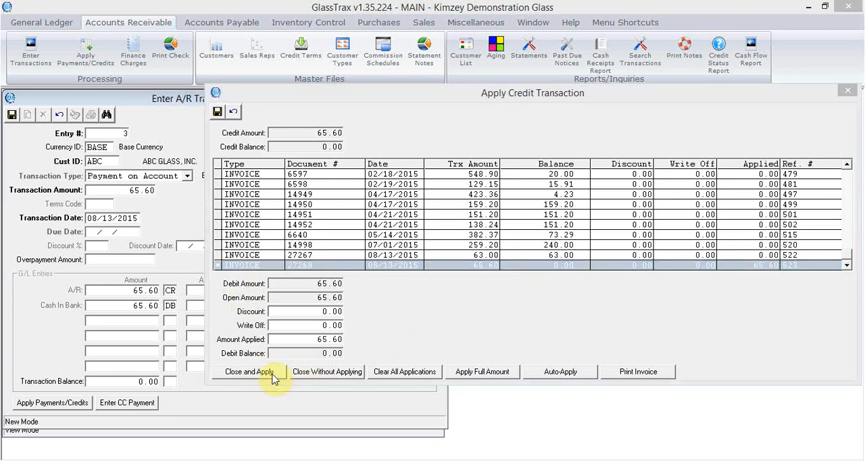
pyautogui.click(293, 372)
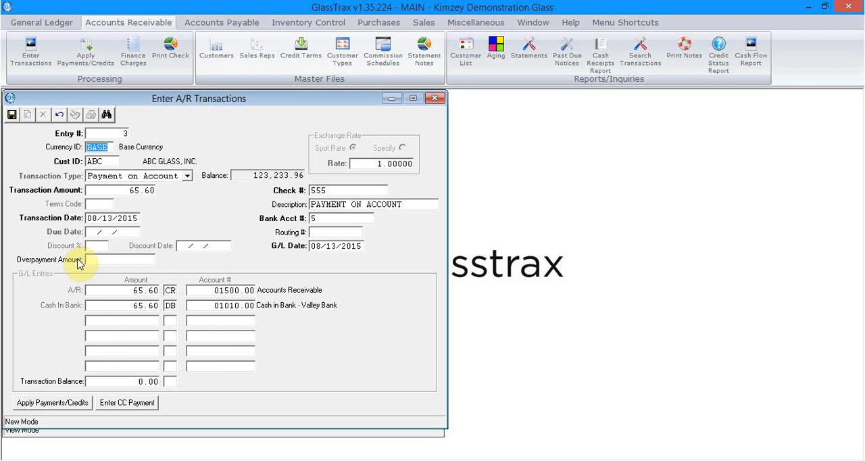
# - Save the payment entry, and check which A/R forms can be printed without printing any
pyautogui.click(11, 116)
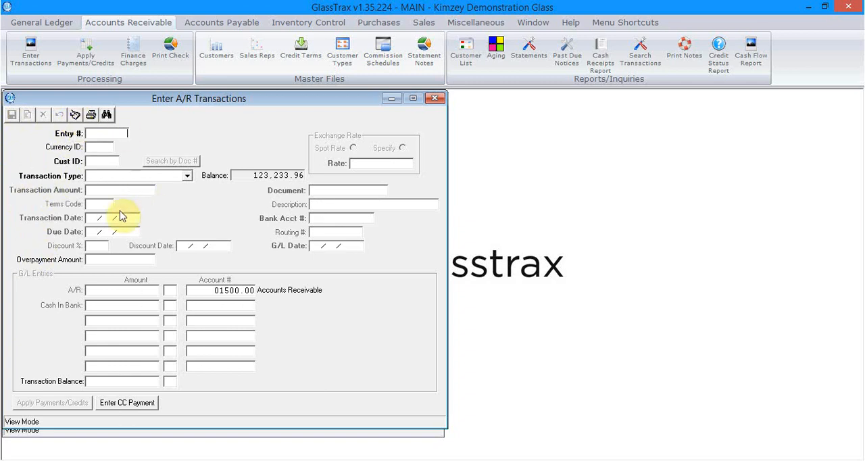
pyautogui.click(90, 117)
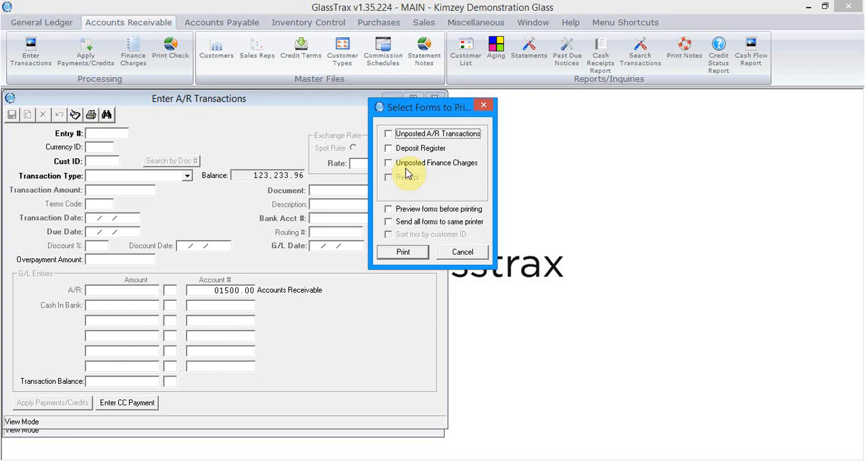
pyautogui.click(463, 252)
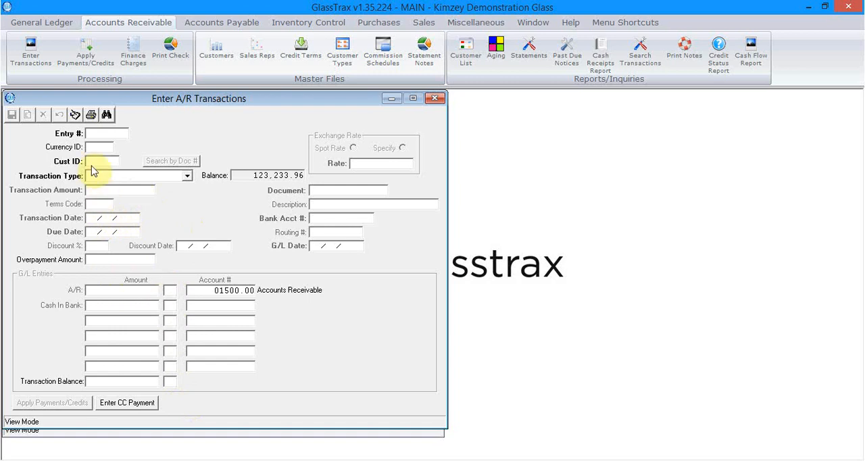
# - Post the A/R transactions without printing the Accounts Receivable G/L report
pyautogui.click(75, 115)
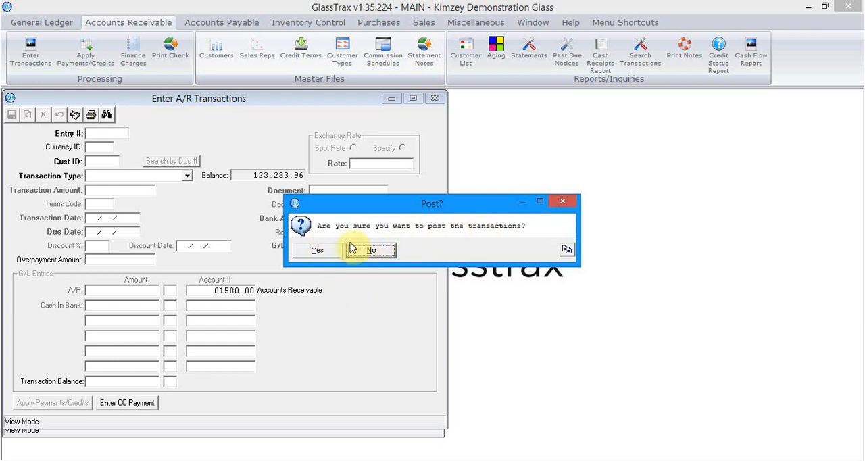
pyautogui.click(317, 251)
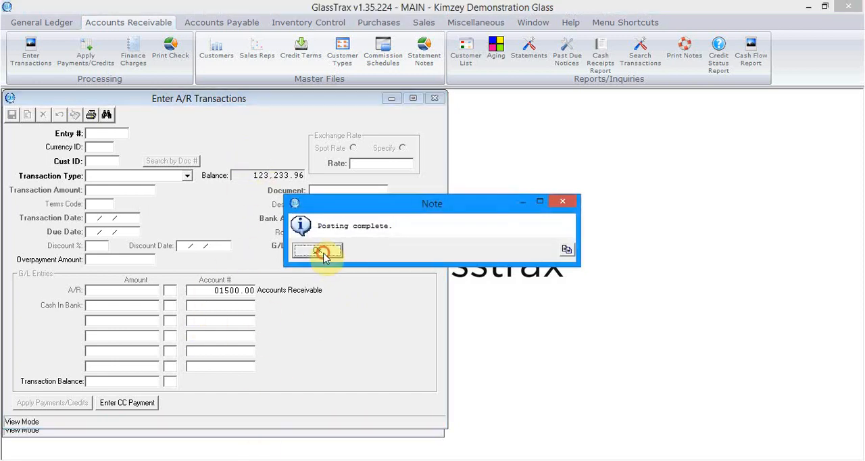
pyautogui.click(321, 252)
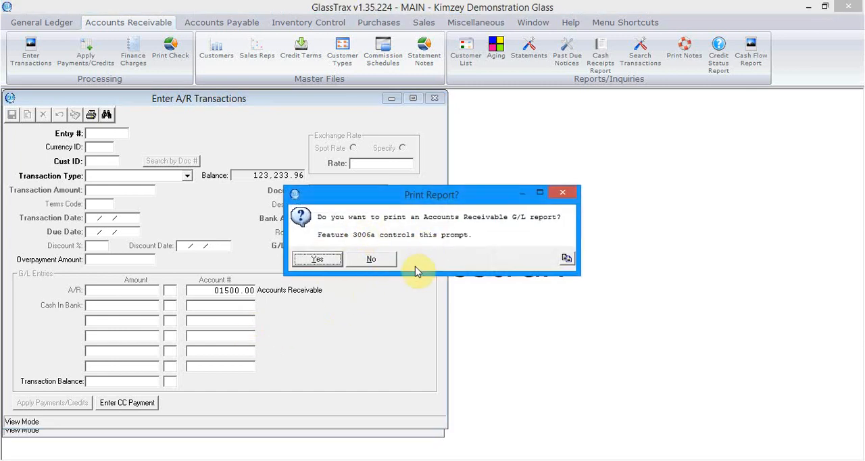
pyautogui.click(370, 263)
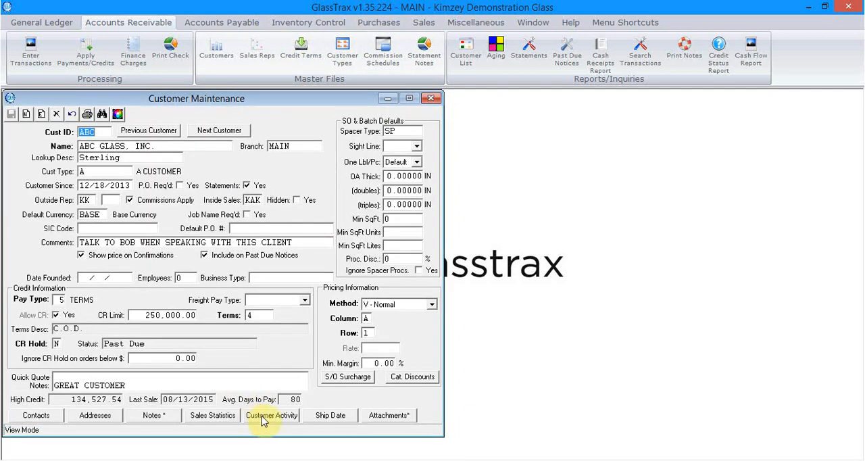
# - Select the 65.60 payment in the customer activity of ABC GLASS, INC. and view its applications
pyautogui.click(262, 416)
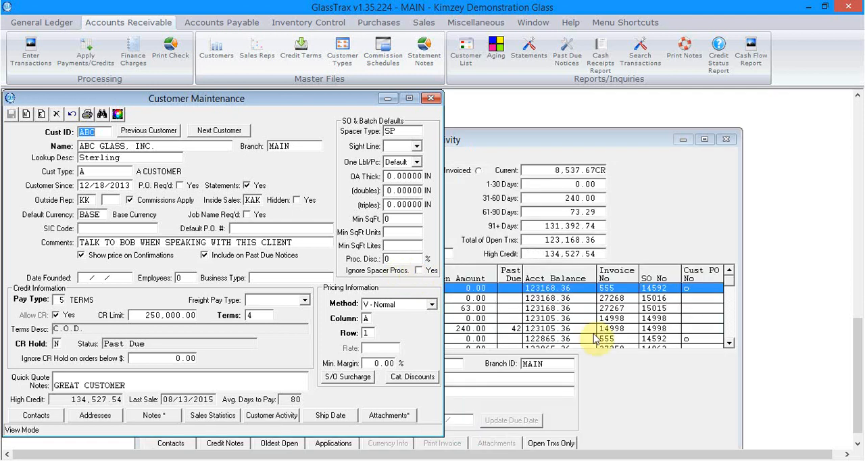
pyautogui.click(490, 292)
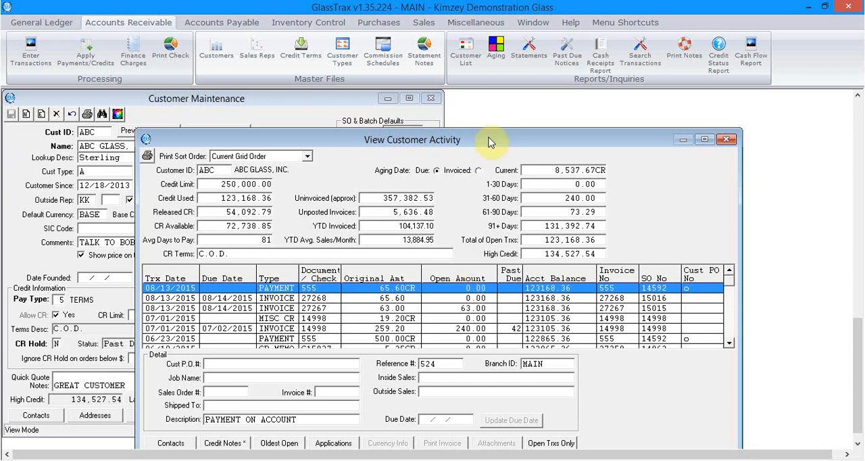
pyautogui.moveTo(491, 139); pyautogui.dragTo(494, 93)
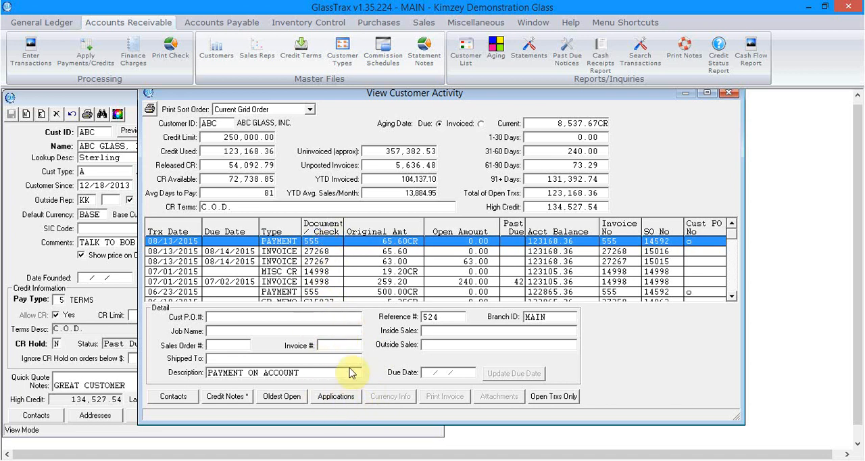
pyautogui.click(352, 399)
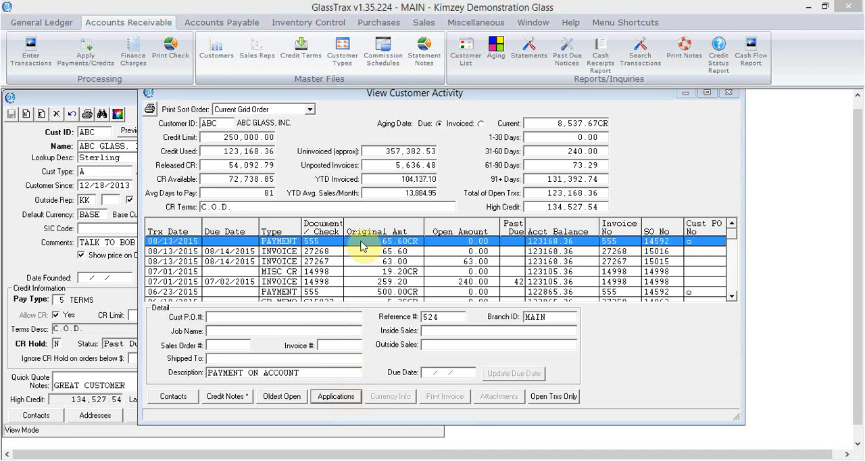